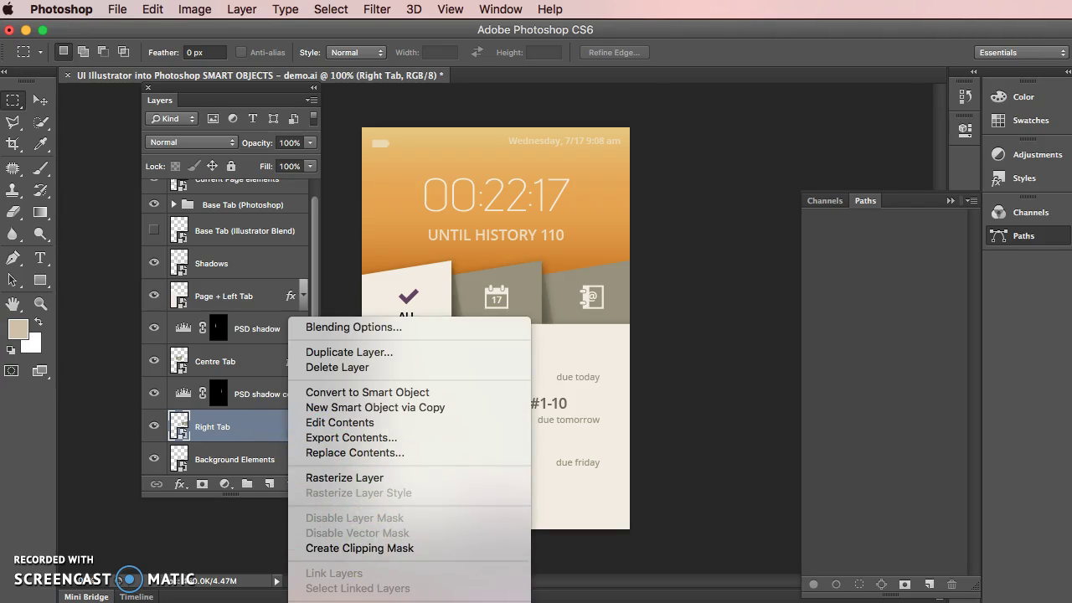
# Paste the copied drop shadow layer style onto the Right Tab layer and collapse its effects list
pyautogui.click(240, 98)
pyautogui.moveTo(316, 494); pyautogui.dragTo(315, 358)
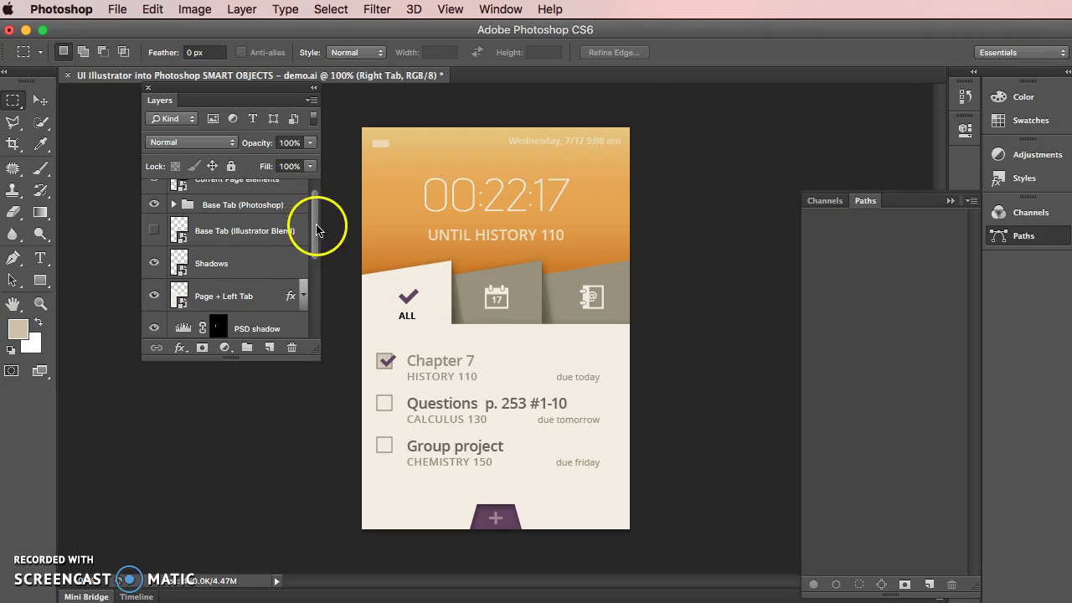
pyautogui.moveTo(316, 222); pyautogui.dragTo(316, 309)
pyautogui.rightClick(268, 250)
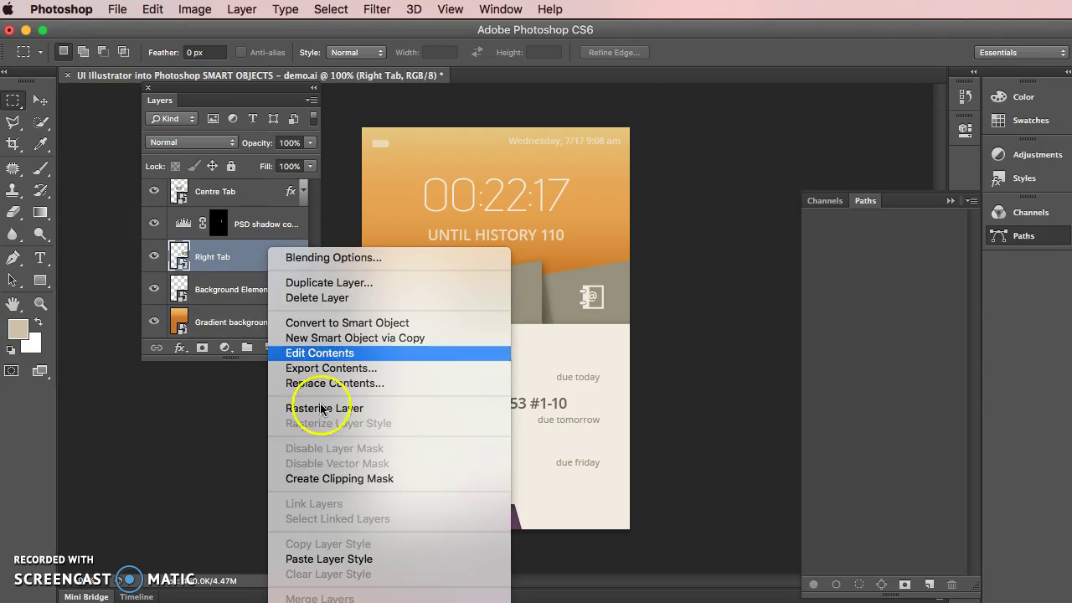
pyautogui.click(329, 559)
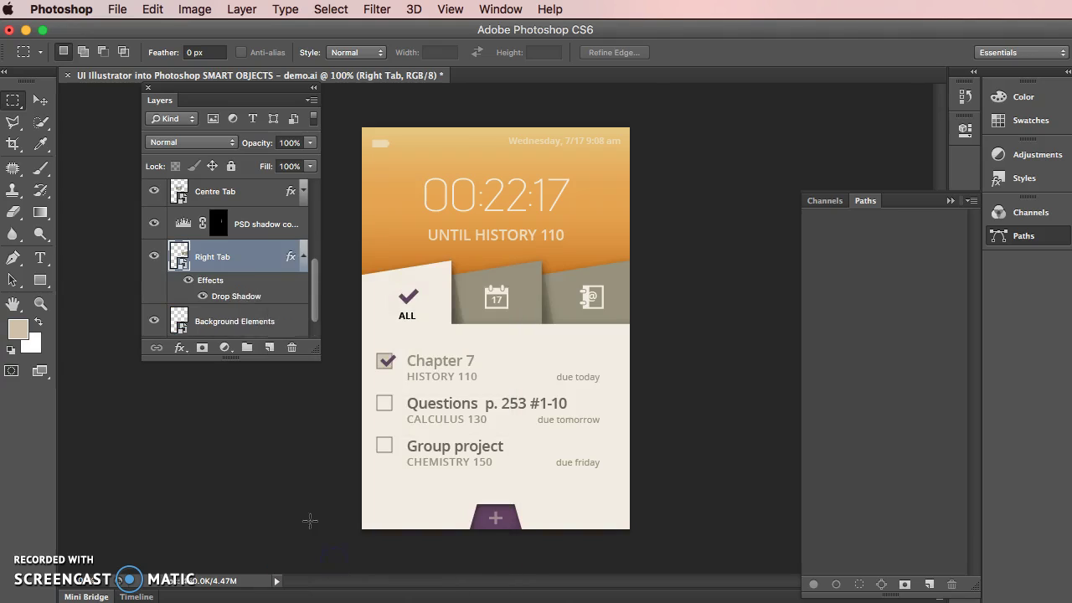
pyautogui.click(303, 255)
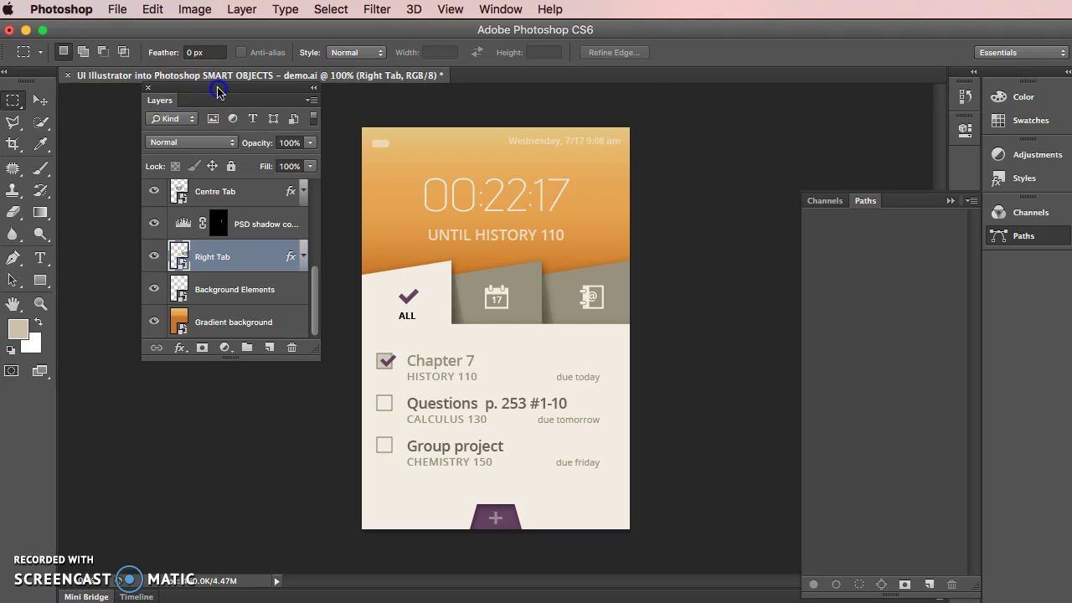
# Dock the floating Layers panel with the Channels and Paths panels and save the document
pyautogui.moveTo(163, 100); pyautogui.dragTo(816, 206)
pyautogui.moveTo(894, 208); pyautogui.dragTo(814, 206)
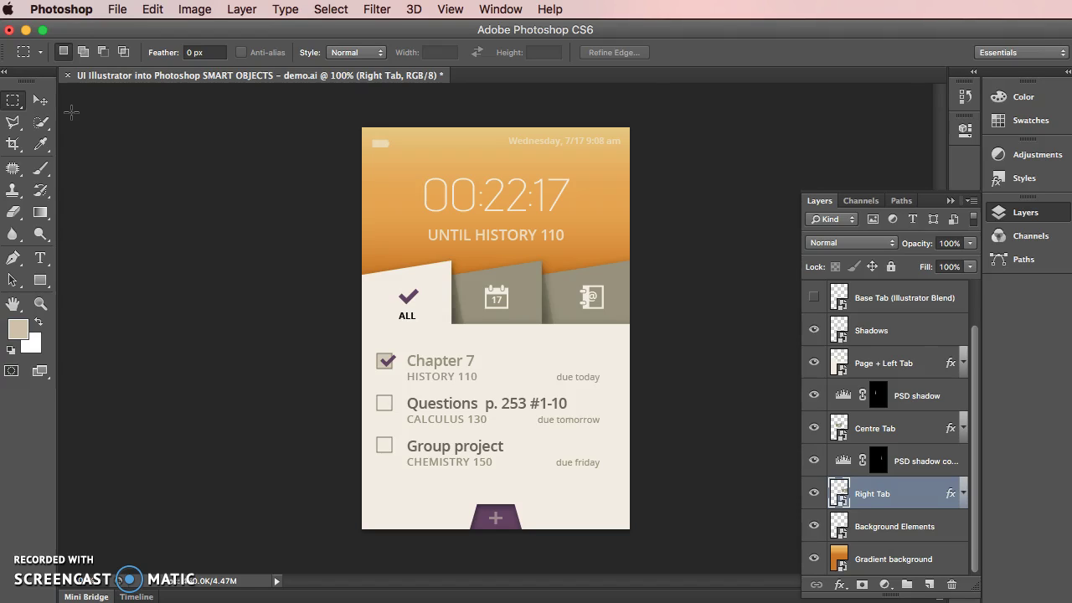
pyautogui.hotkey('ctrl', 's')
# Toggle the visibility of the PSD shadow adjustment layer off and on to compare its effect on the tabs
pyautogui.click(934, 397)
pyautogui.click(820, 395)
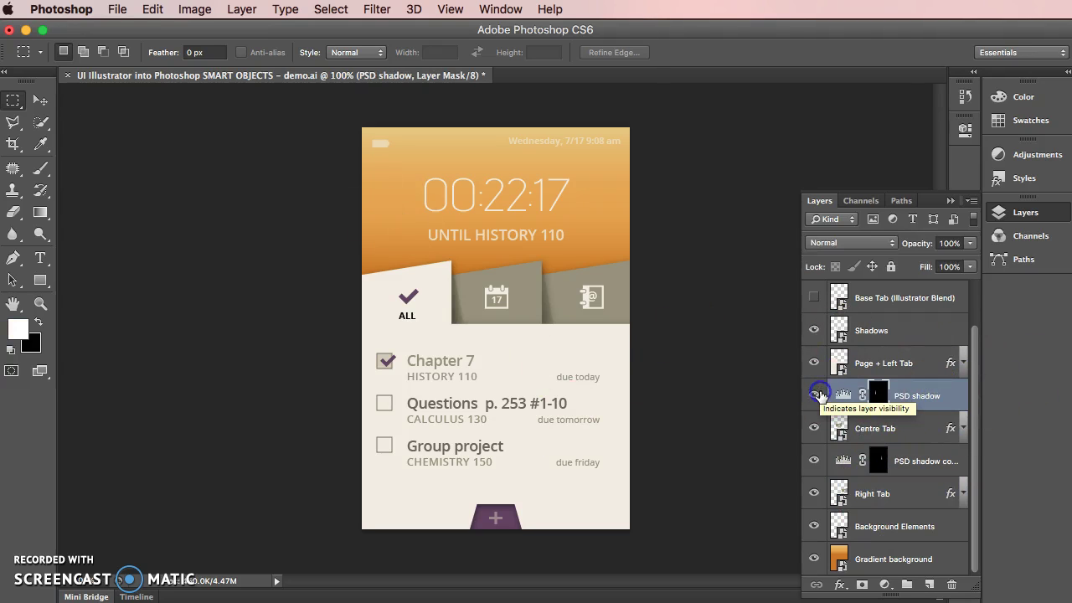
pyautogui.click(819, 395)
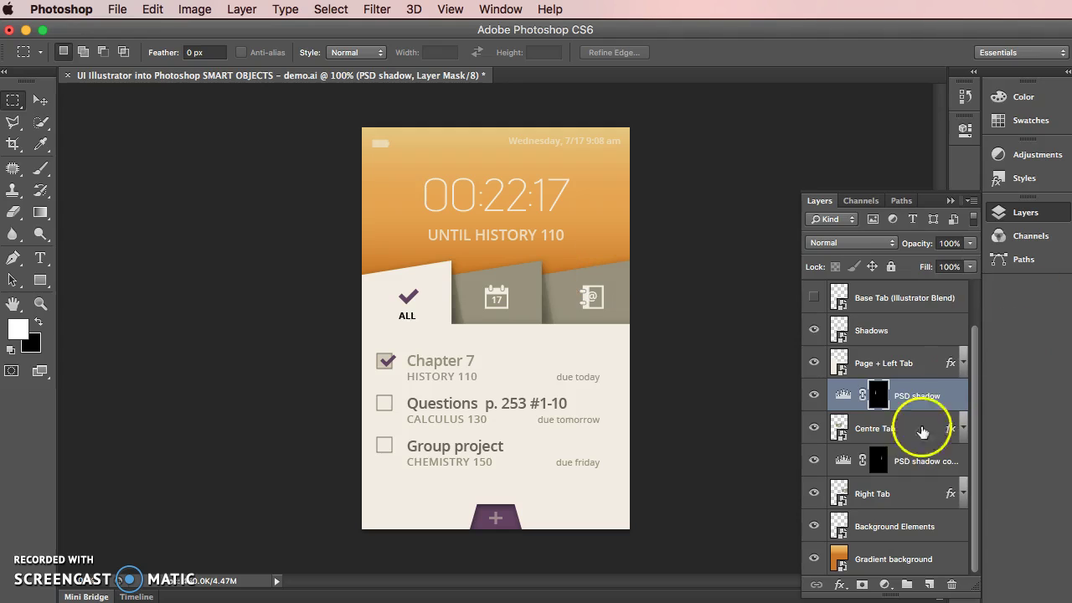
# Add a Bevel & Emboss effect to the Centre Tab layer and display its settings beside the artwork
pyautogui.click(854, 428)
pyautogui.doubleClick(897, 428)
pyautogui.doubleClick(926, 428)
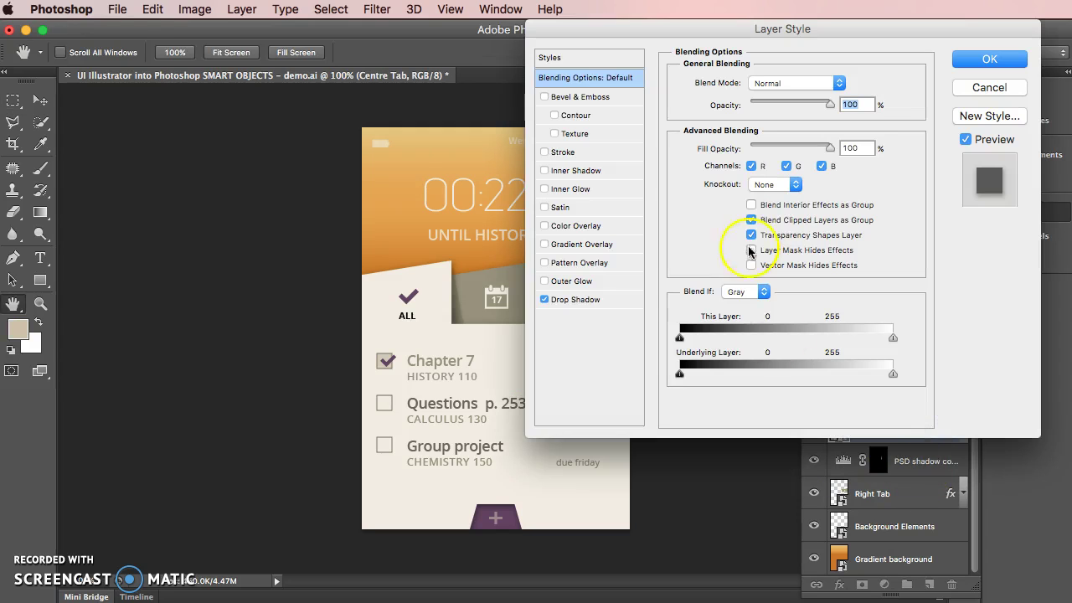
pyautogui.moveTo(584, 29); pyautogui.dragTo(694, 120)
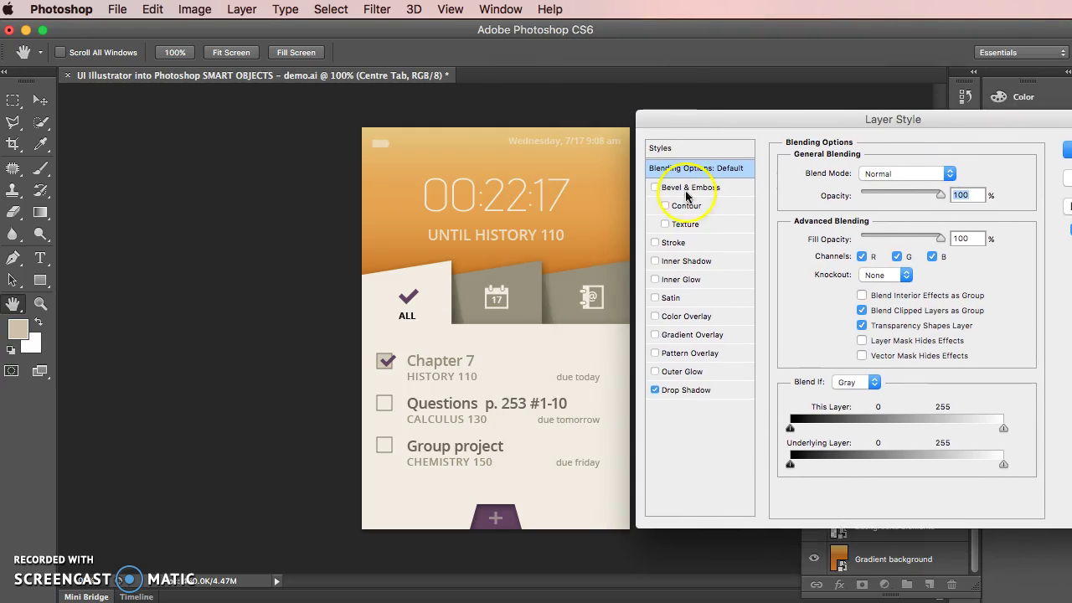
pyautogui.click(654, 188)
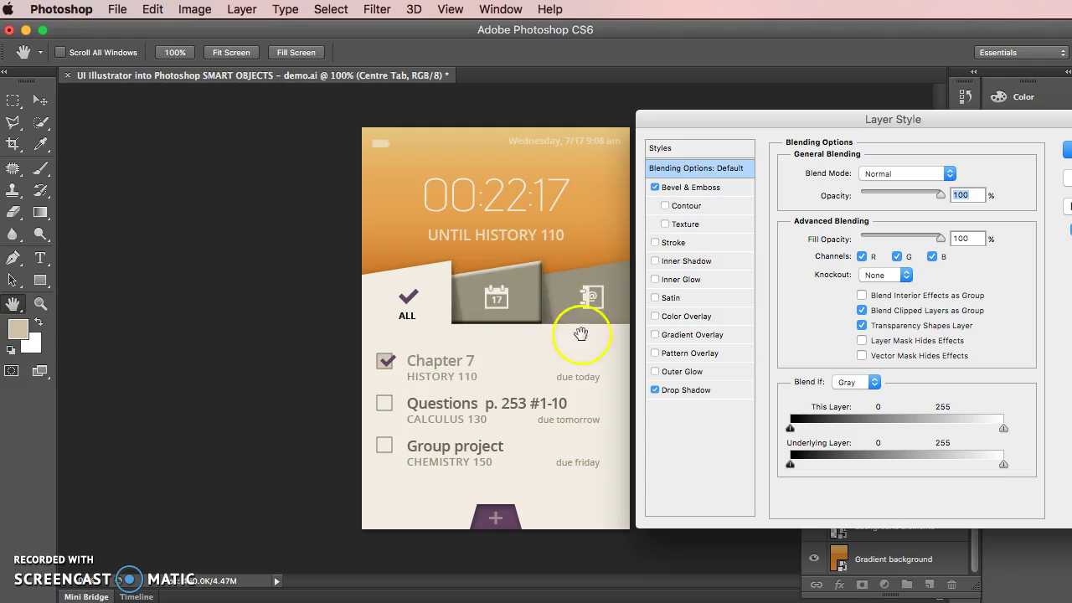
pyautogui.click(703, 188)
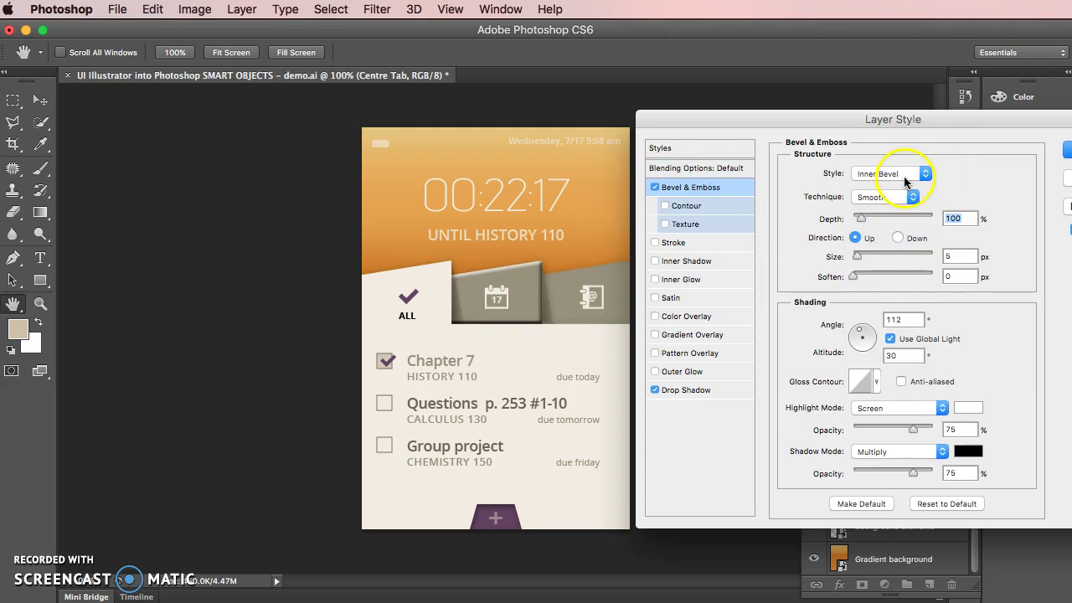
# Set the Centre Tab bevel's shadow mode to Normal at 0% opacity, size to 1 px and highlight opacity to 35%, and apply the style
pyautogui.click(924, 451)
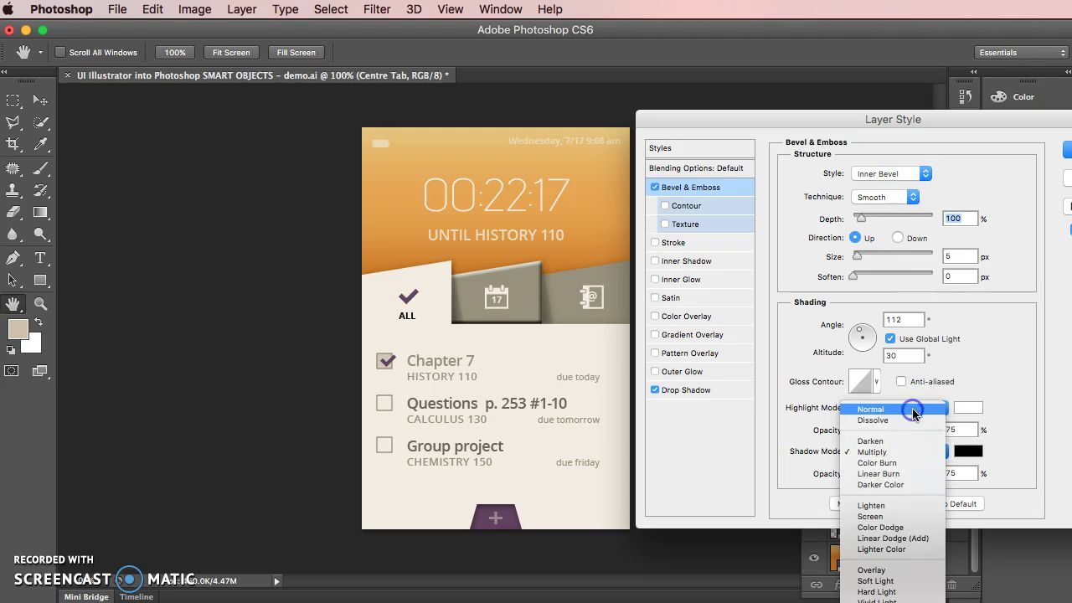
pyautogui.click(913, 414)
pyautogui.moveTo(917, 473); pyautogui.dragTo(777, 474)
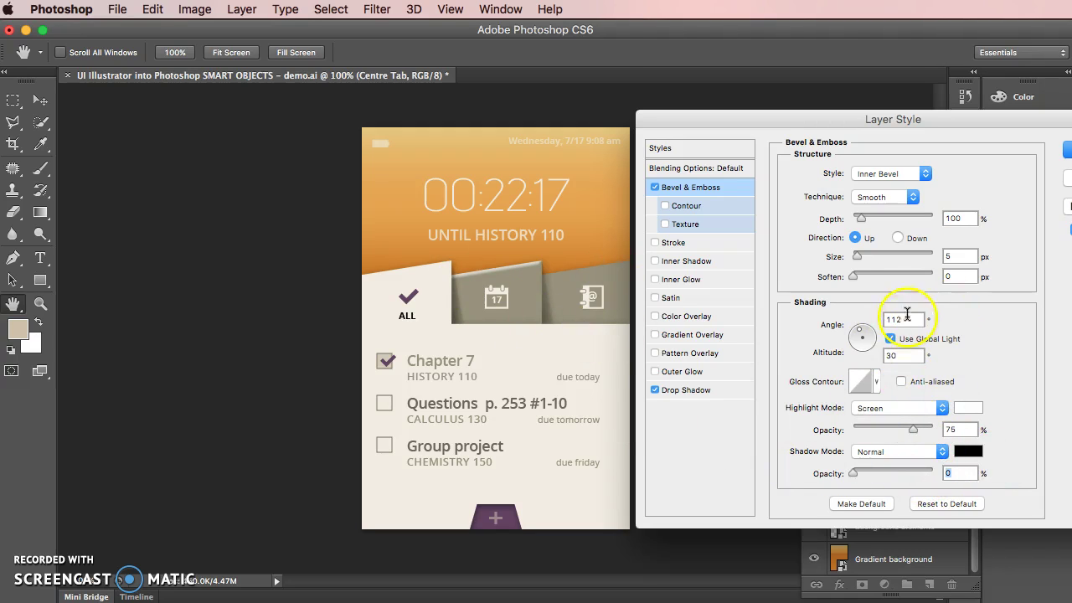
pyautogui.click(883, 256)
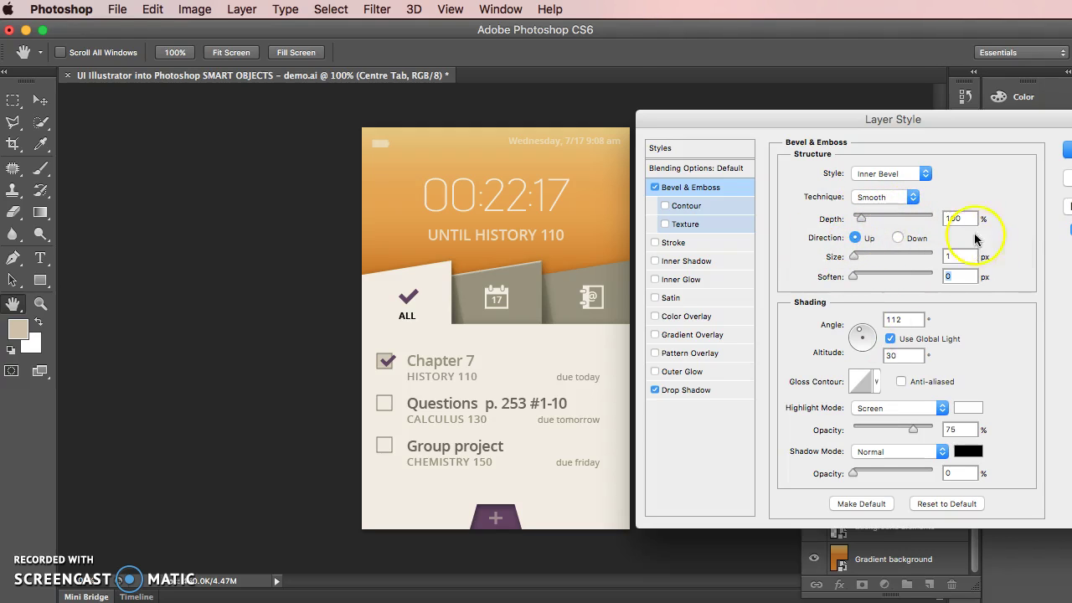
pyautogui.moveTo(884, 430); pyautogui.dragTo(881, 429)
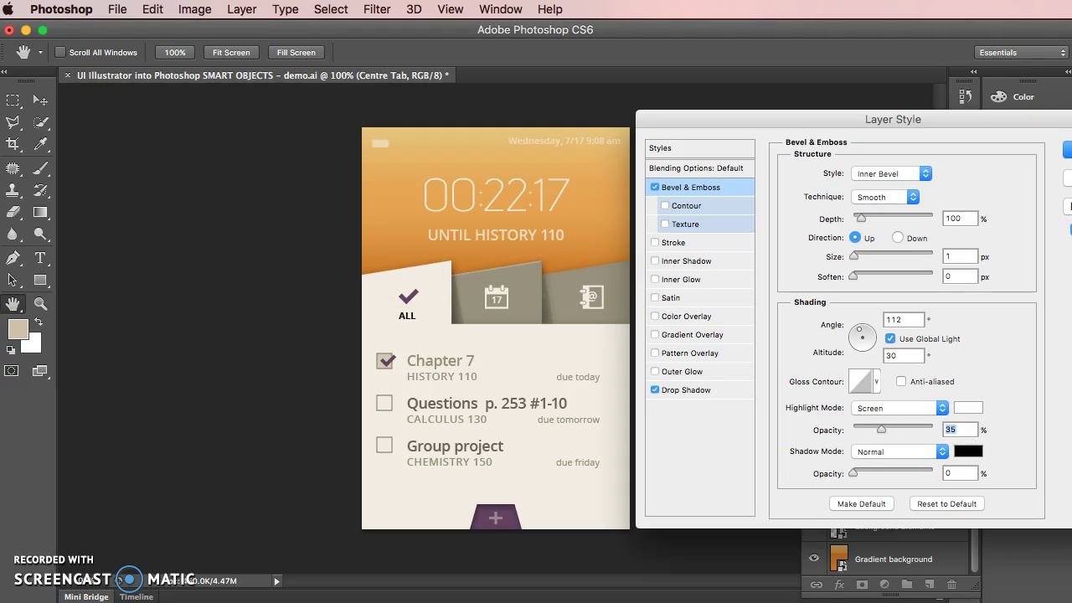
pyautogui.press('Return')
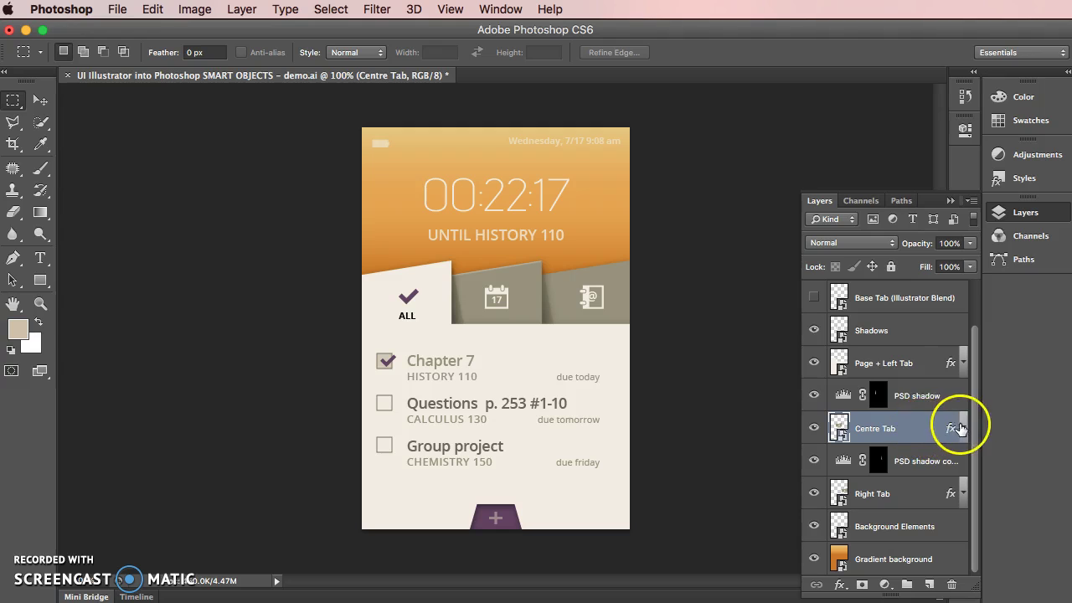
# Copy the Centre Tab's layer style onto the Right Tab layer and save the document
pyautogui.rightClick(920, 427)
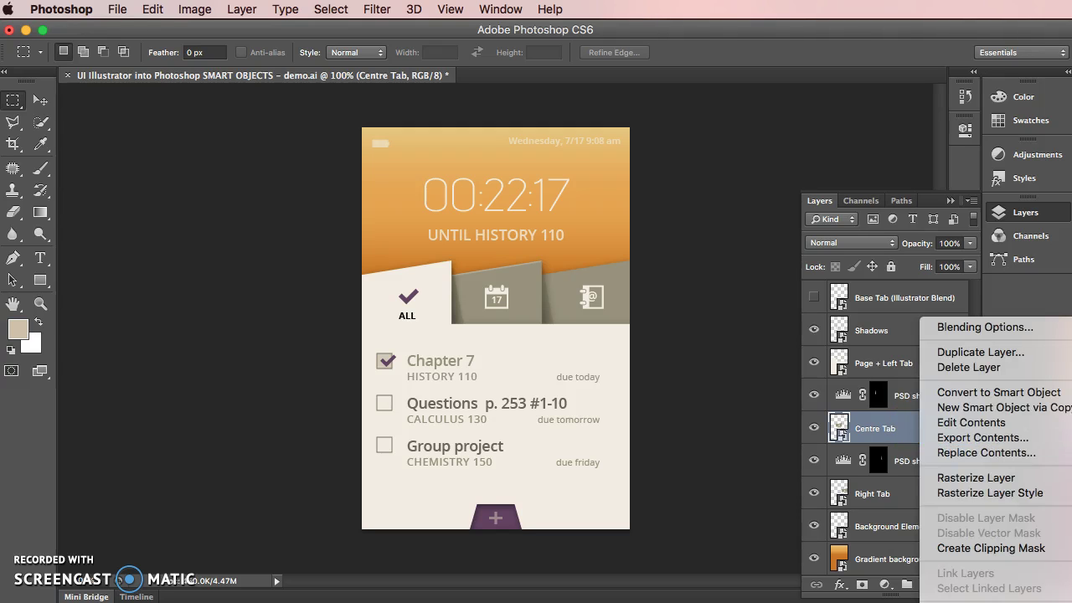
pyautogui.click(999, 461)
pyautogui.rightClick(928, 492)
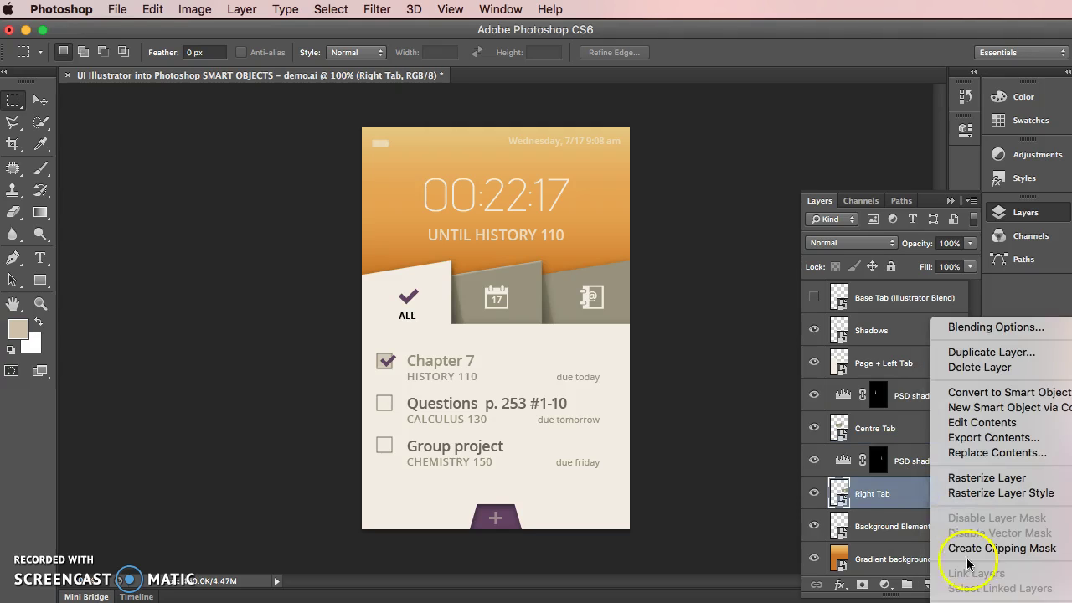
pyautogui.click(867, 451)
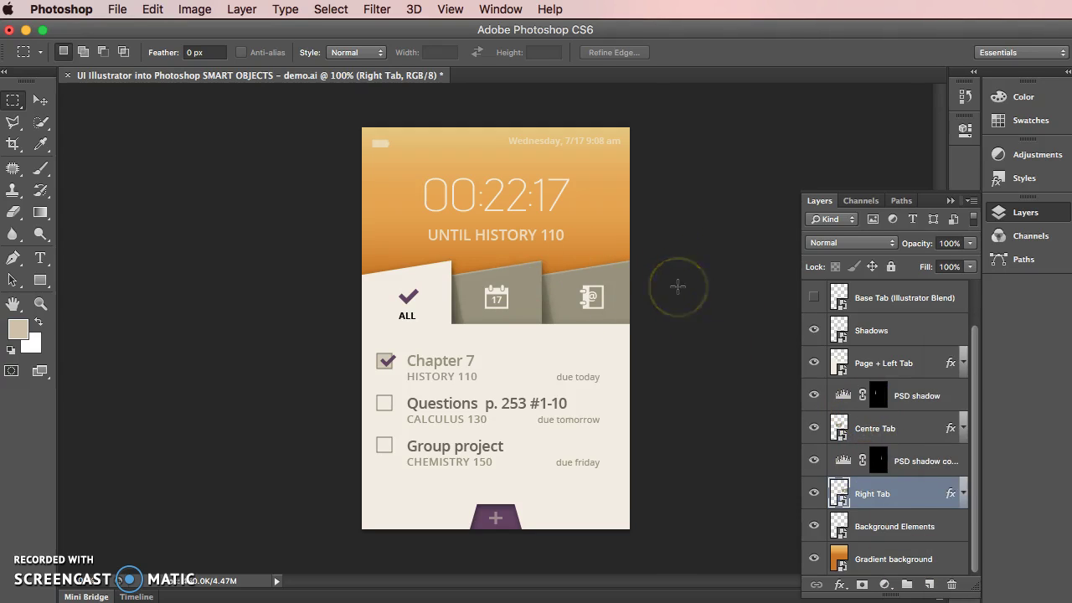
pyautogui.press('super+s')
# Switch to Illustrator to compare the Finished Flat 2D artboard with the Photoshop version, and return to Photoshop
pyautogui.press('super+Tab')
pyautogui.press('super+Tab')
pyautogui.press('super+Tab')
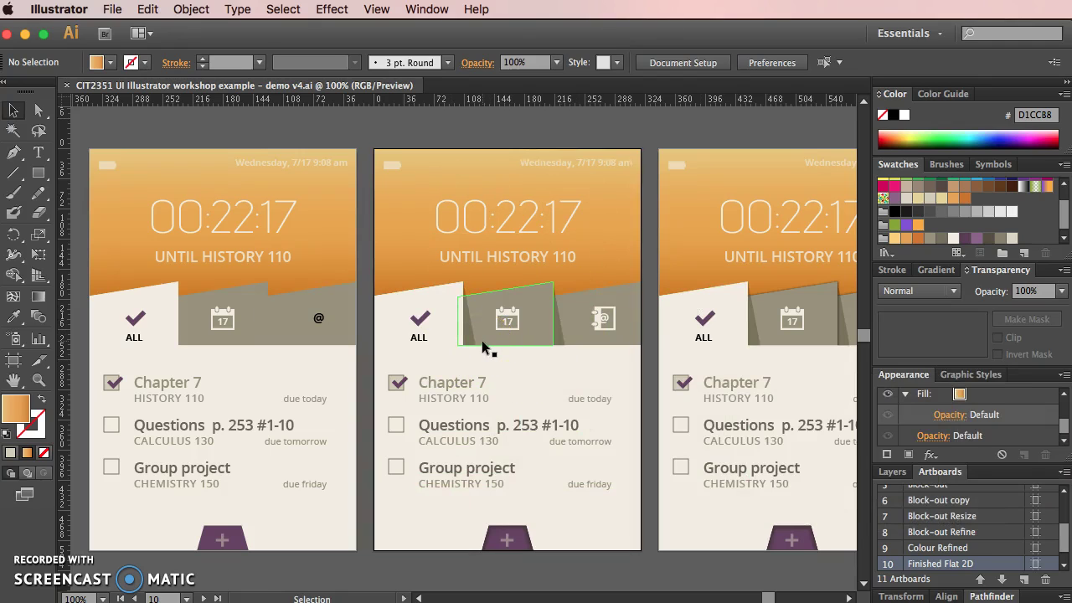
pyautogui.press('super+Tab')
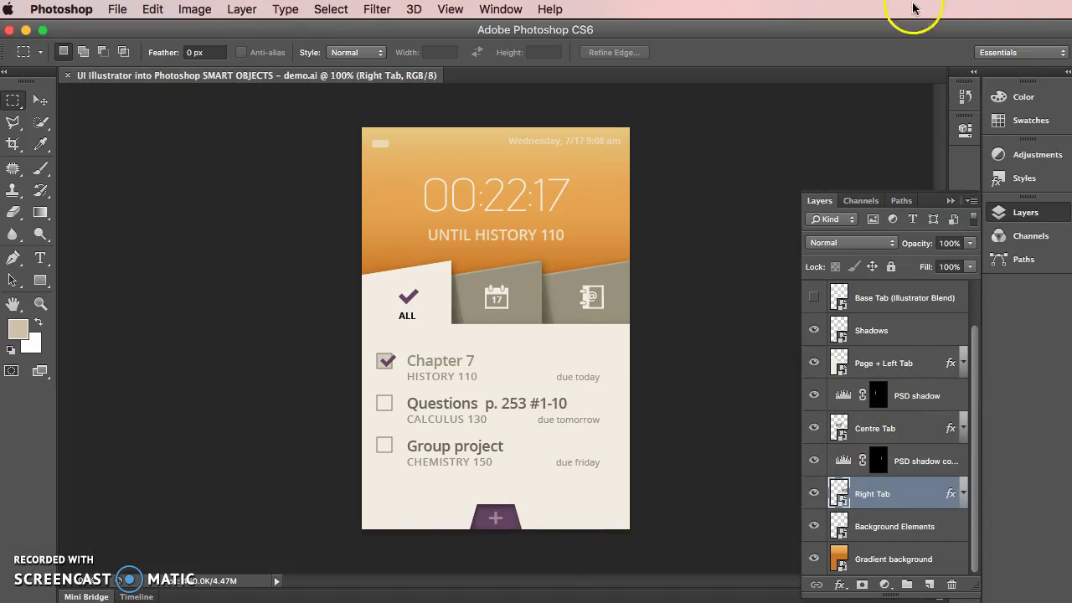